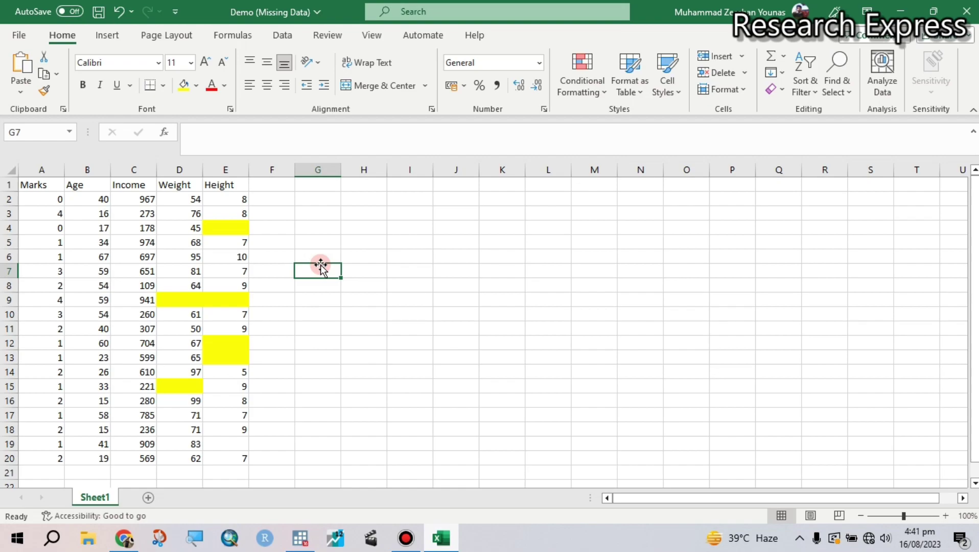
# - Examine the worksheet's columns Marks to Height and the yellow-highlighted missing cells in Weight and Height
pyautogui.click(287, 213)
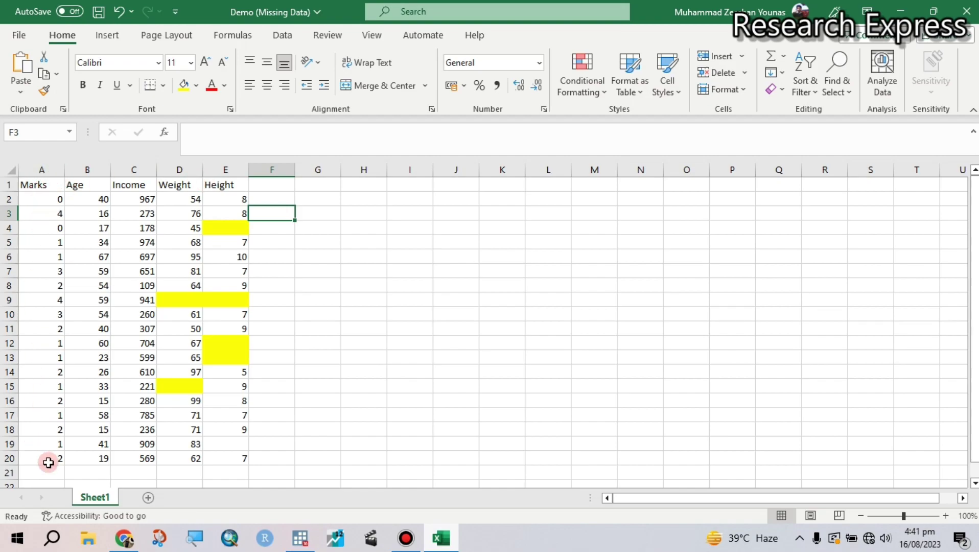
pyautogui.click(38, 187)
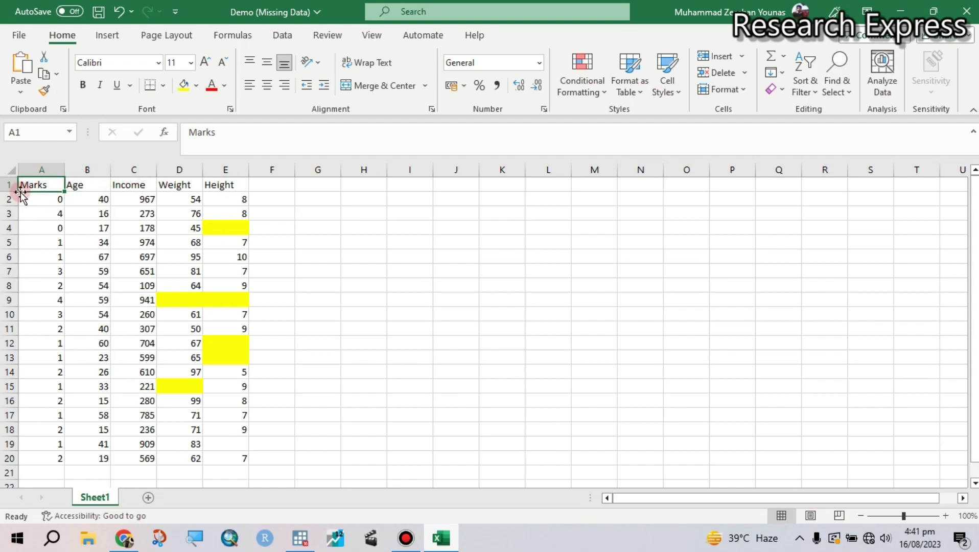
pyautogui.click(306, 260)
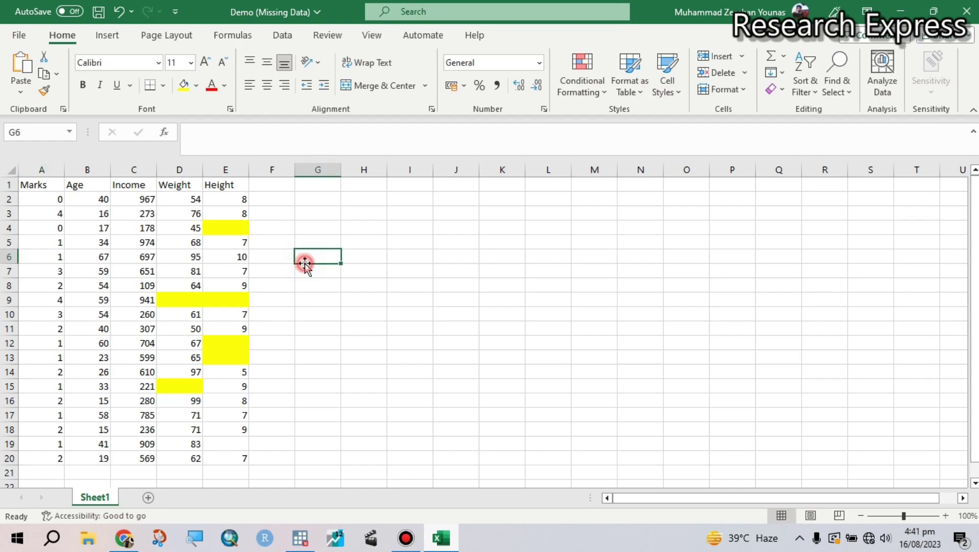
pyautogui.click(221, 188)
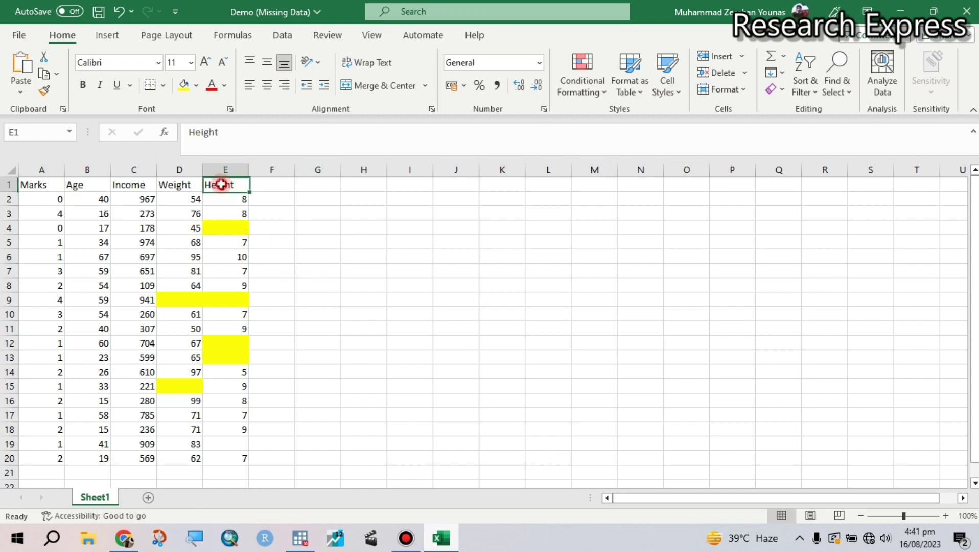
pyautogui.click(224, 228)
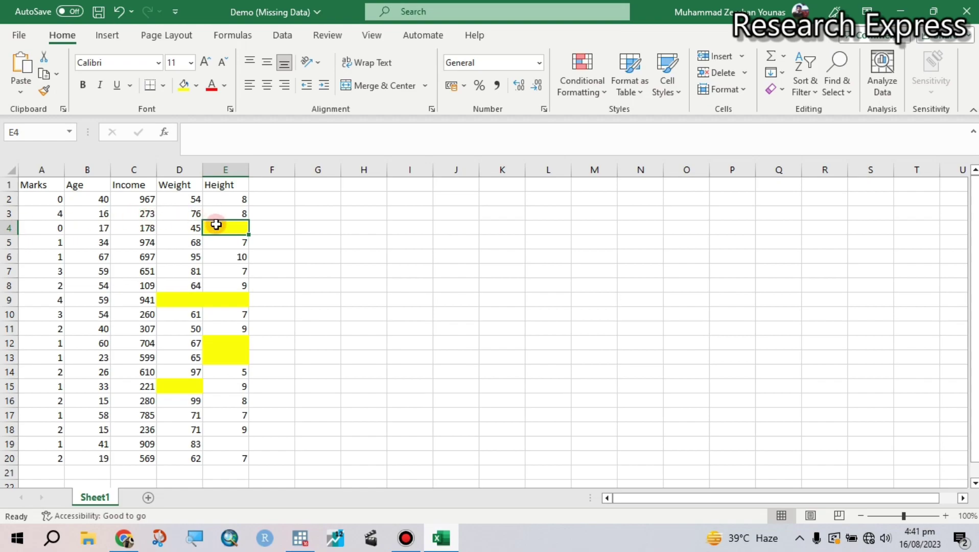
pyautogui.click(175, 299)
pyautogui.click(6, 301)
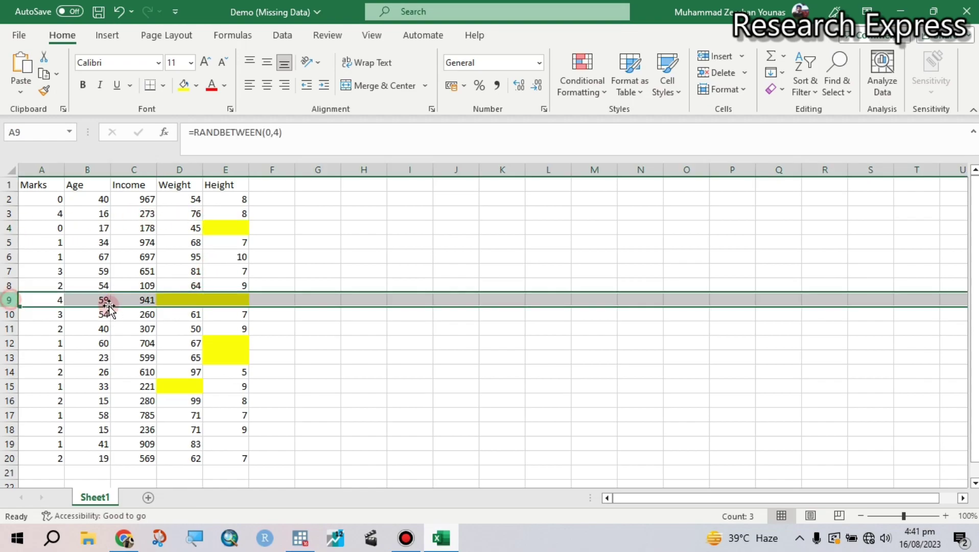
pyautogui.click(225, 301)
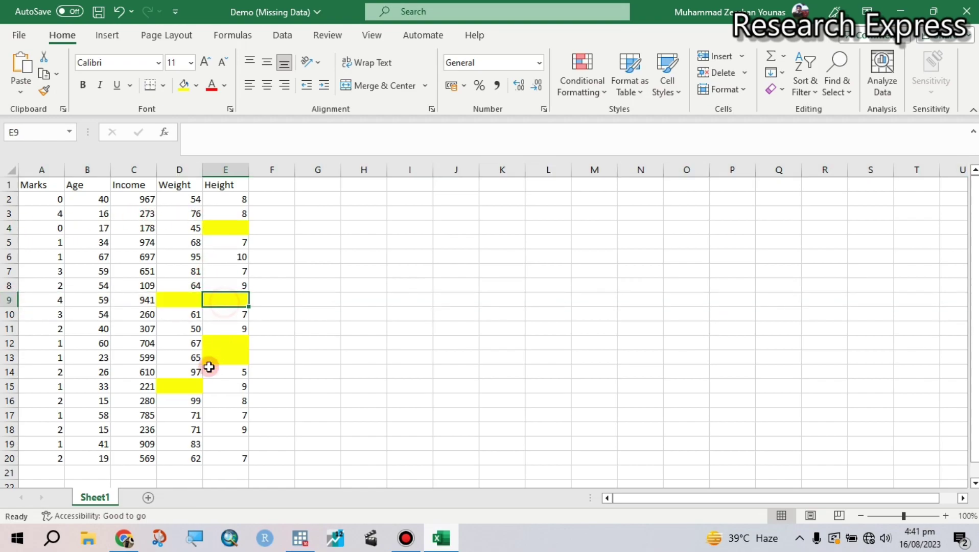
pyautogui.click(178, 387)
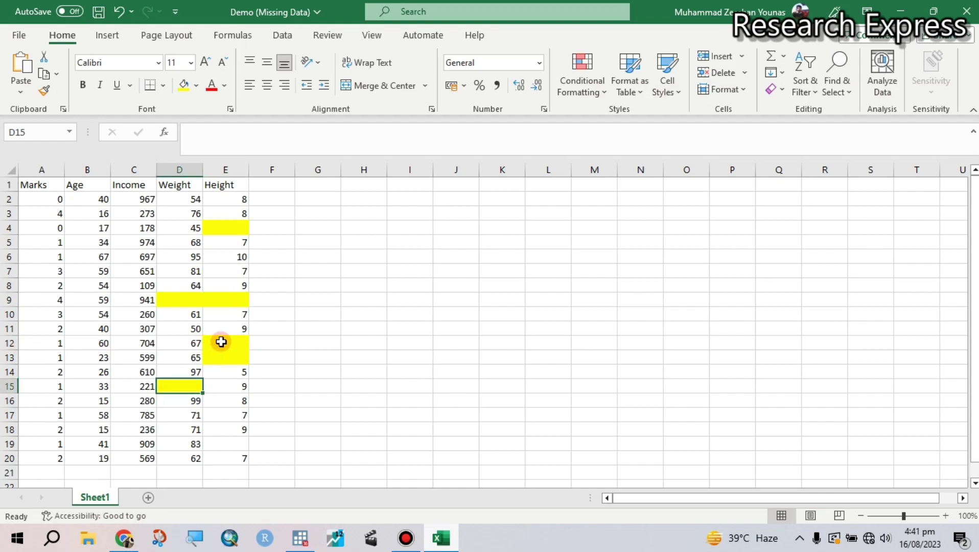
pyautogui.moveTo(221, 343); pyautogui.dragTo(222, 355)
pyautogui.click(356, 322)
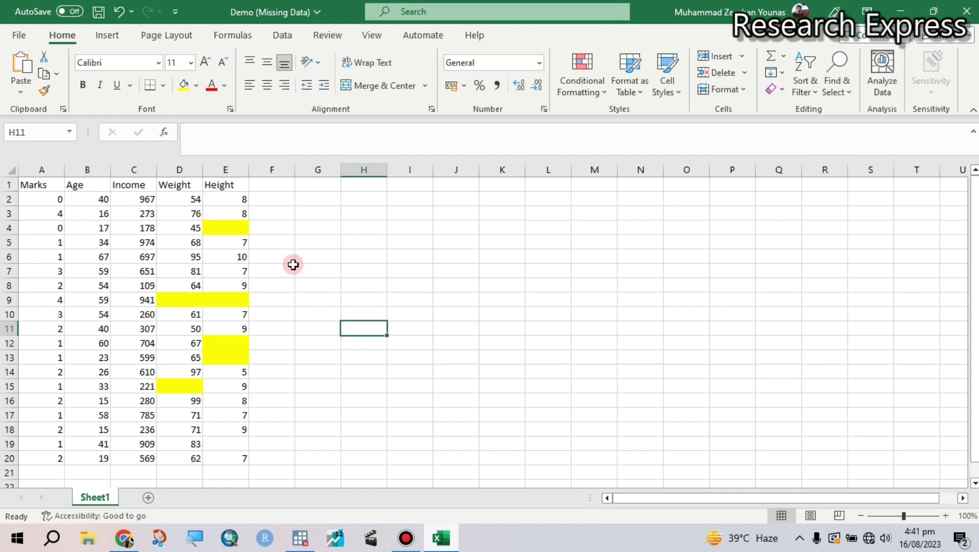
pyautogui.click(372, 283)
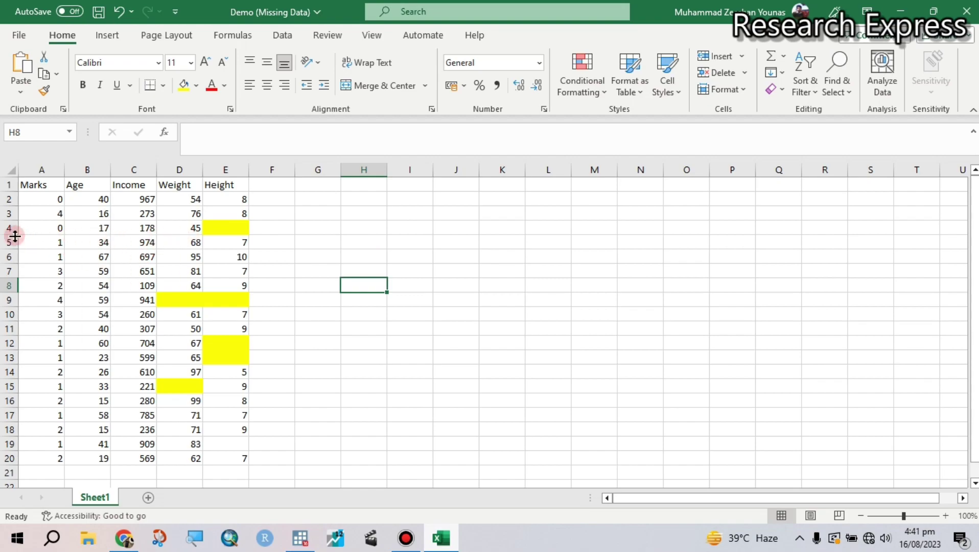
# - Inspect rows 4, 9, 12, 13 and 15, where the Weight or Height value is missing
pyautogui.click(227, 229)
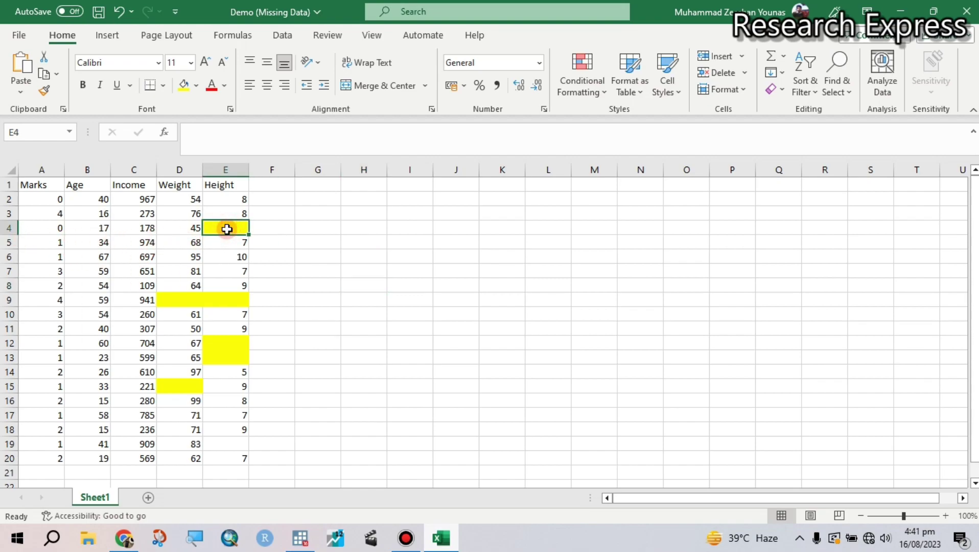
pyautogui.click(5, 229)
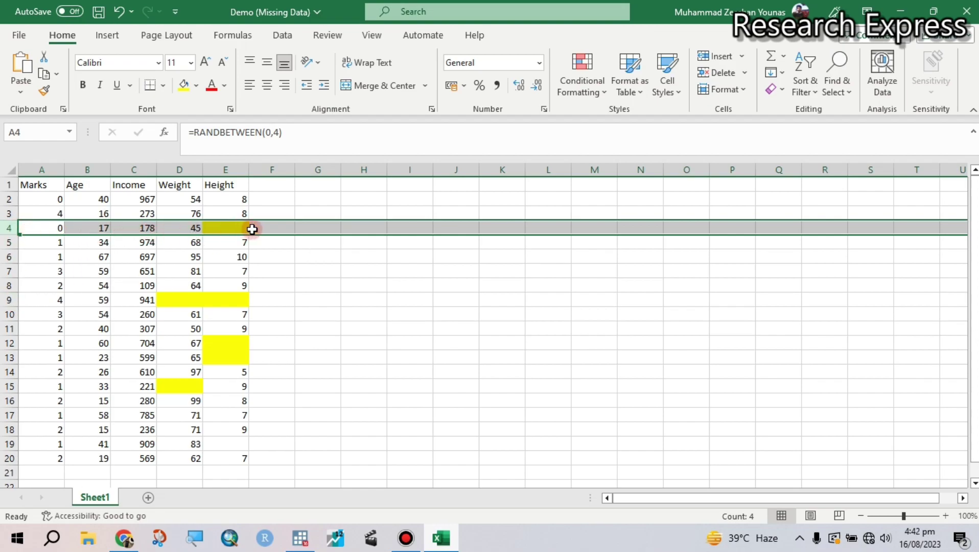
pyautogui.click(10, 300)
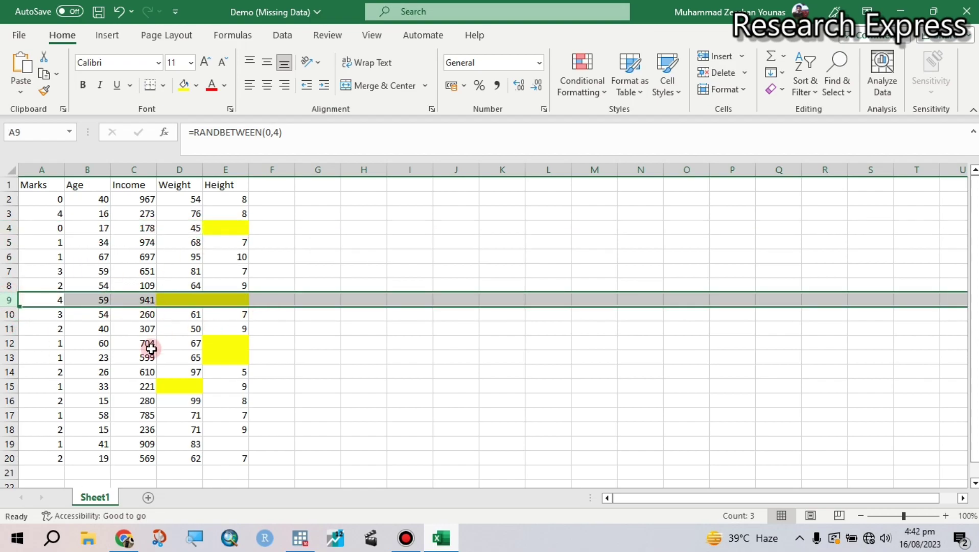
pyautogui.click(4, 344)
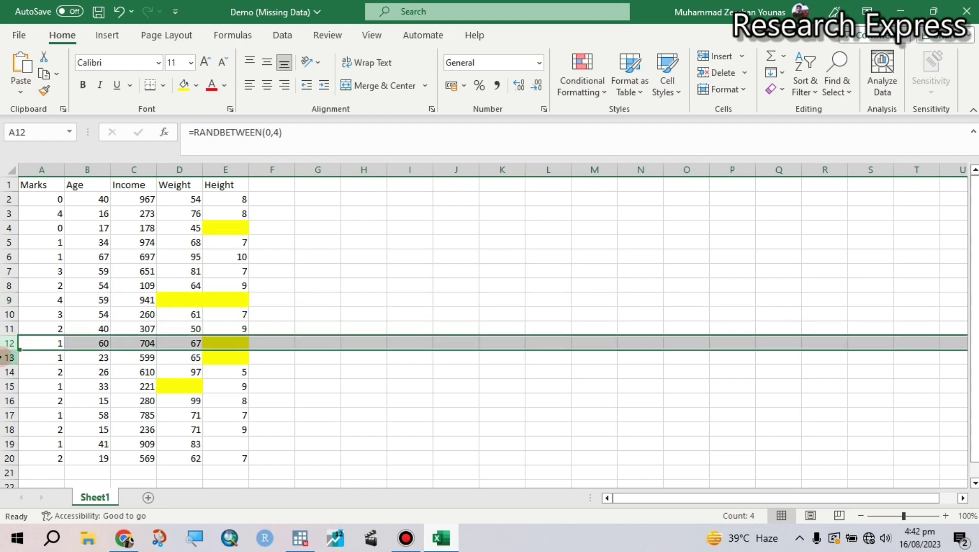
pyautogui.click(4, 357)
pyautogui.click(5, 387)
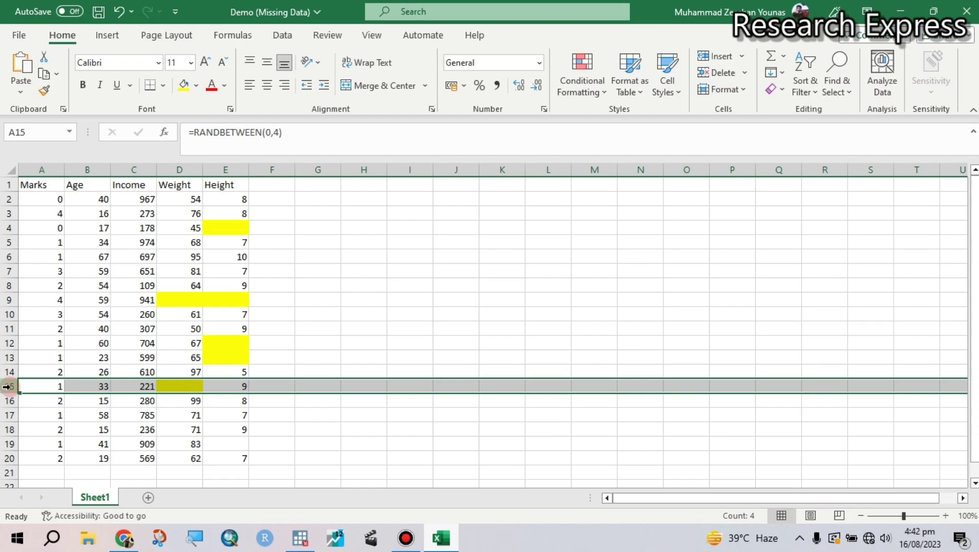
pyautogui.click(244, 289)
pyautogui.click(224, 302)
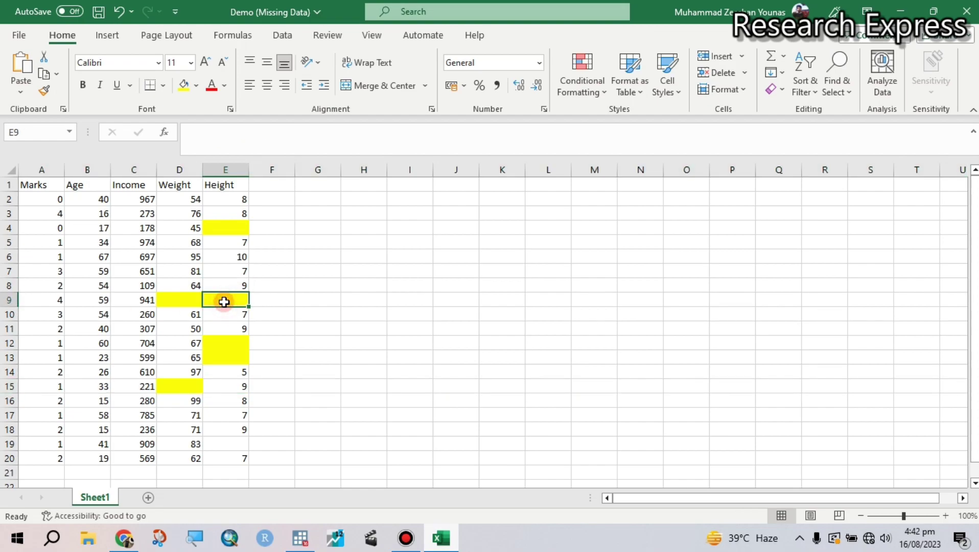
# - Switch to Stata and import the Demo (Missing Data) Excel file from the Desktop, using the first row as variable names
pyautogui.click(901, 11)
pyautogui.click(300, 537)
pyautogui.click(26, 29)
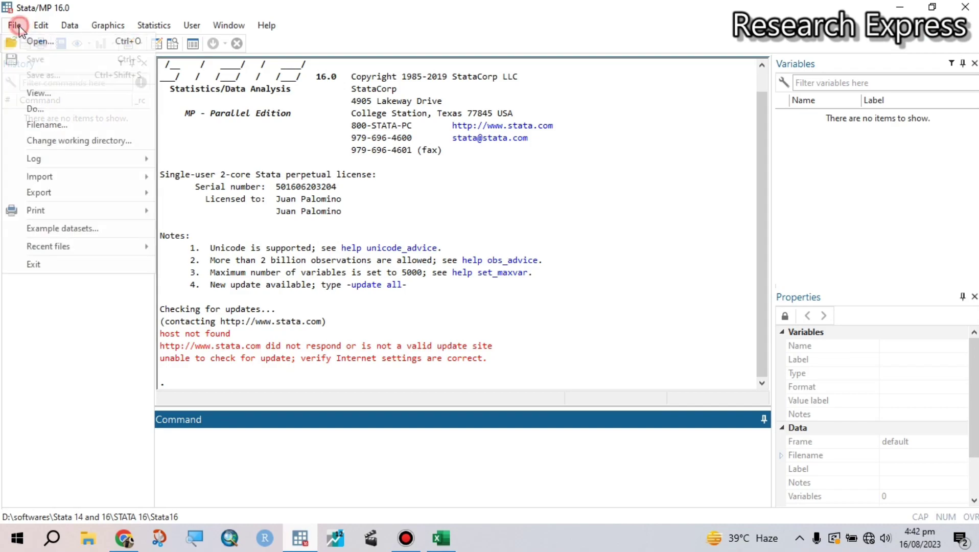
pyautogui.click(90, 178)
pyautogui.click(182, 179)
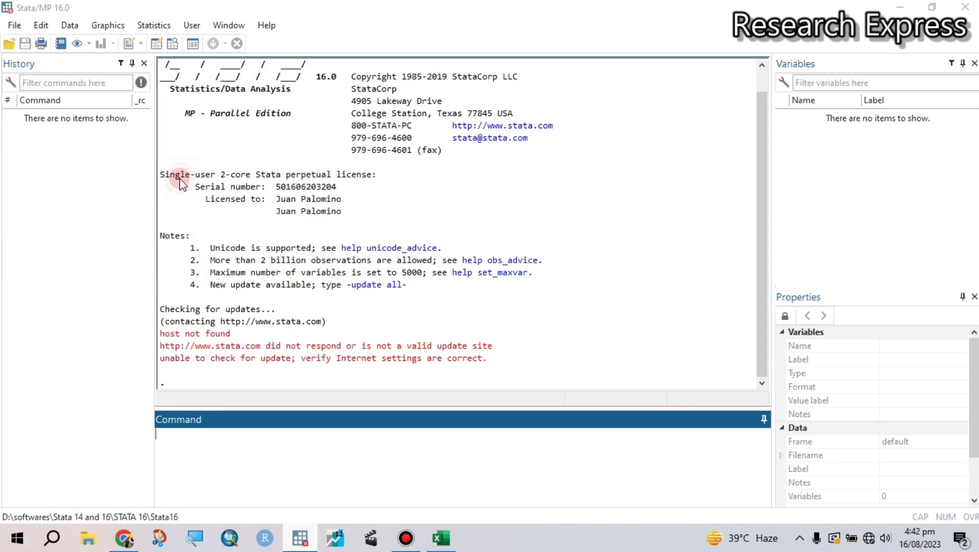
pyautogui.click(607, 154)
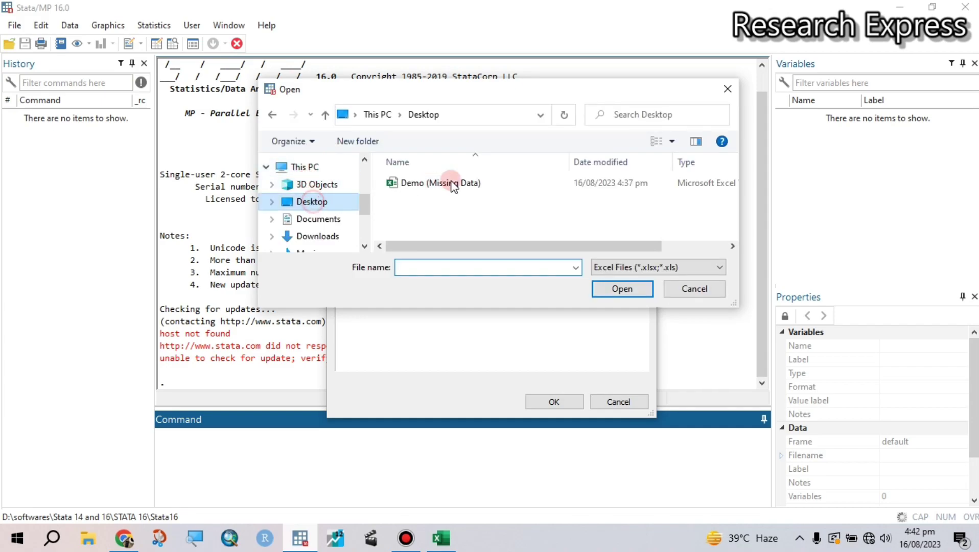
pyautogui.doubleClick(432, 184)
pyautogui.click(341, 218)
pyautogui.click(555, 402)
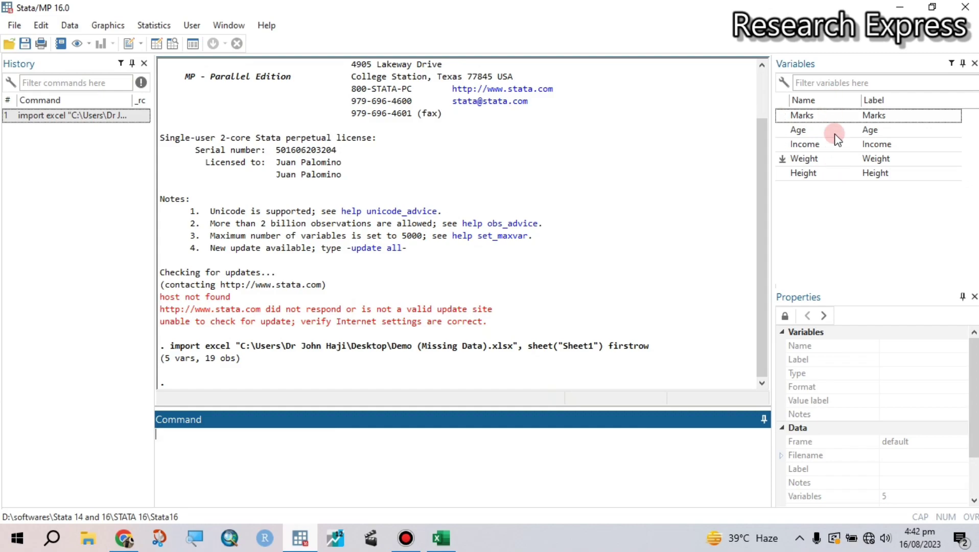
pyautogui.click(413, 182)
# - Browse the imported dataset to see how missing Weight and Height values are represented, and close the Data Editor
pyautogui.click(173, 43)
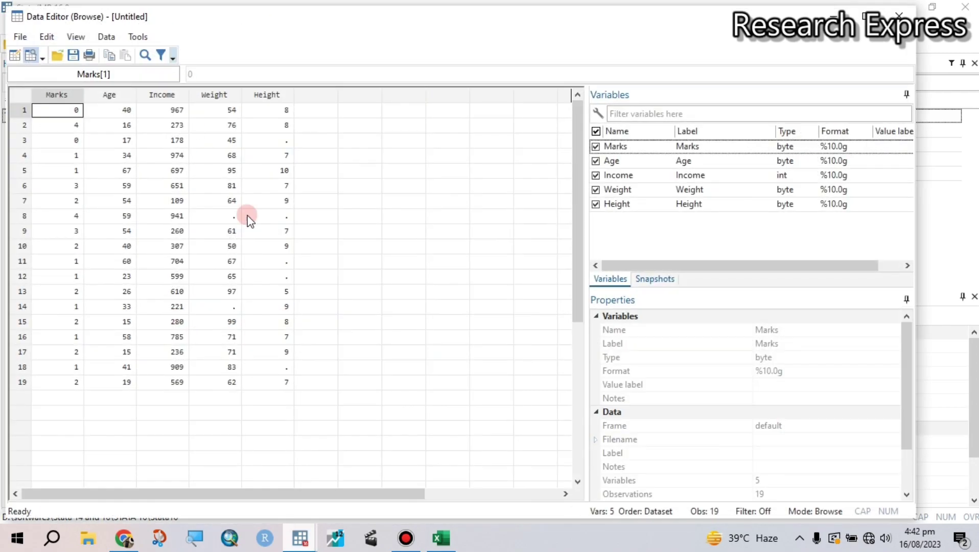
pyautogui.click(270, 229)
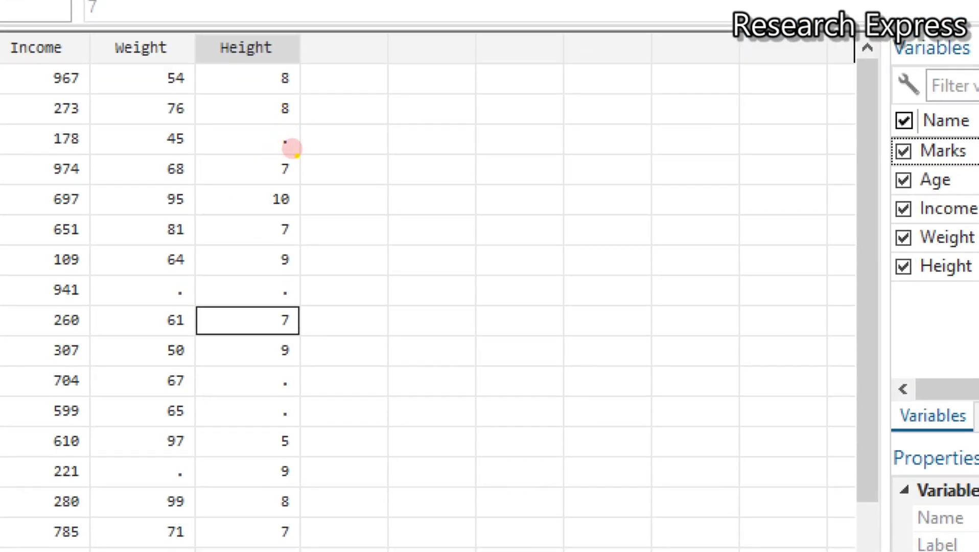
pyautogui.moveTo(277, 146); pyautogui.dragTo(309, 130)
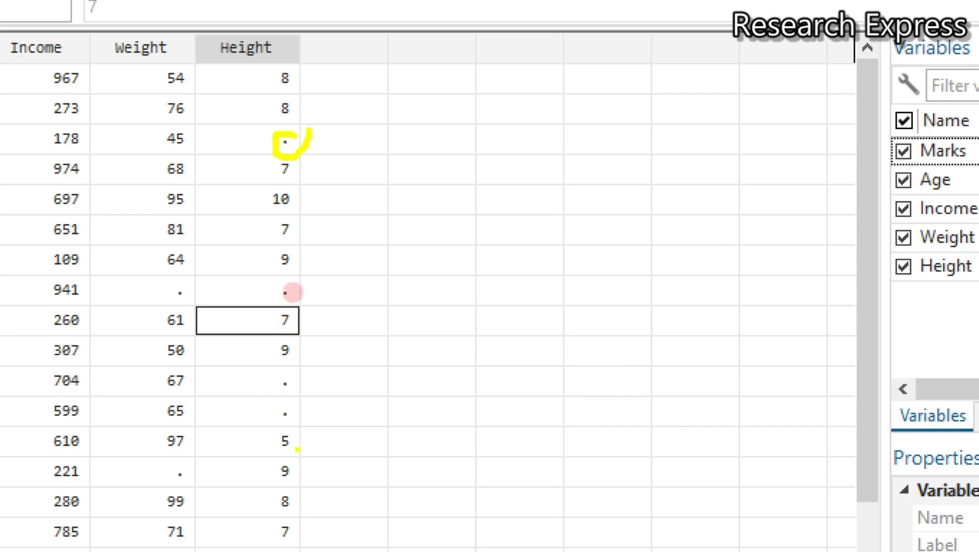
pyautogui.moveTo(140, 295); pyautogui.dragTo(222, 264)
pyautogui.moveTo(263, 305); pyautogui.dragTo(364, 261)
pyautogui.moveTo(270, 314)
pyautogui.mouseDown()
pyautogui.moveTo(271, 379)
pyautogui.moveTo(343, 263)
pyautogui.mouseUp()
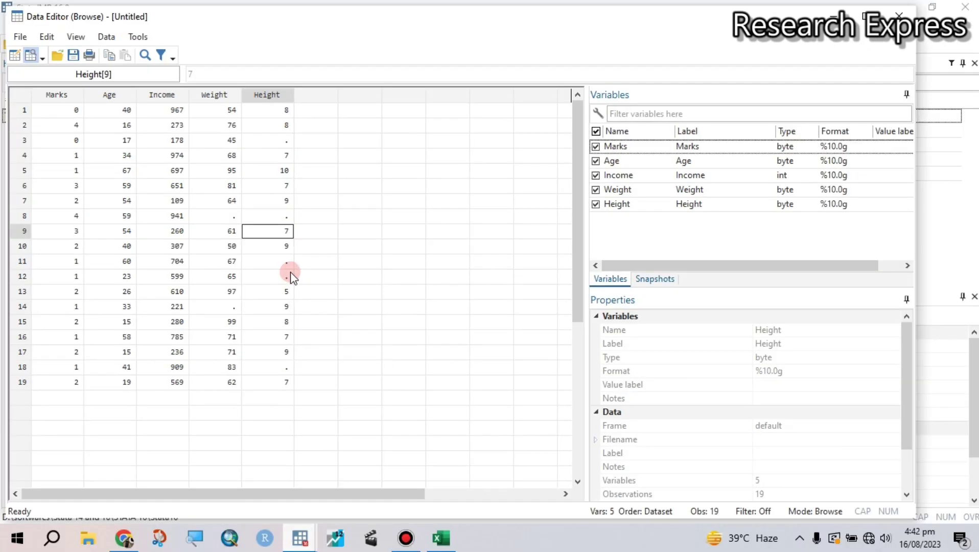
pyautogui.click(289, 343)
pyautogui.click(898, 12)
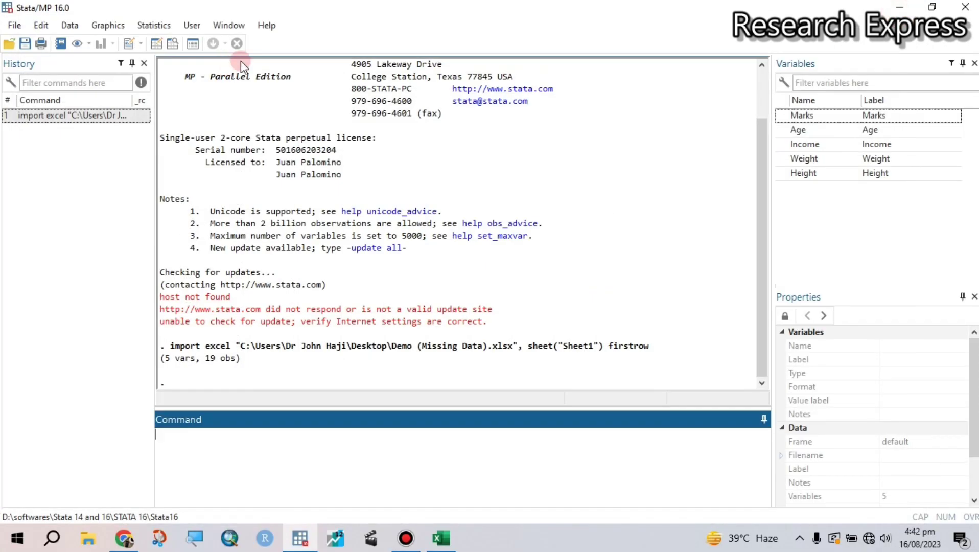
# - Set up a linear regression with Marks as the dependent variable
pyautogui.click(152, 25)
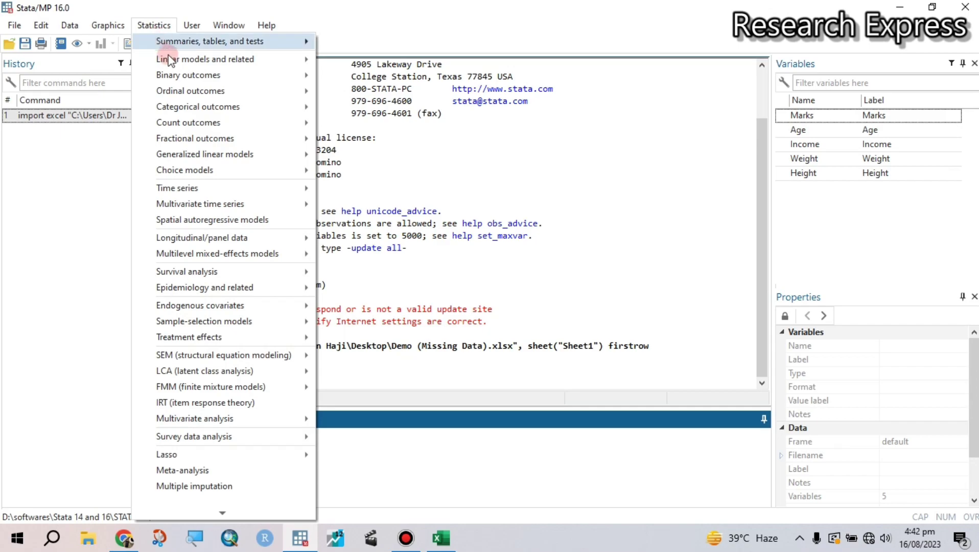
pyautogui.moveTo(171, 60)
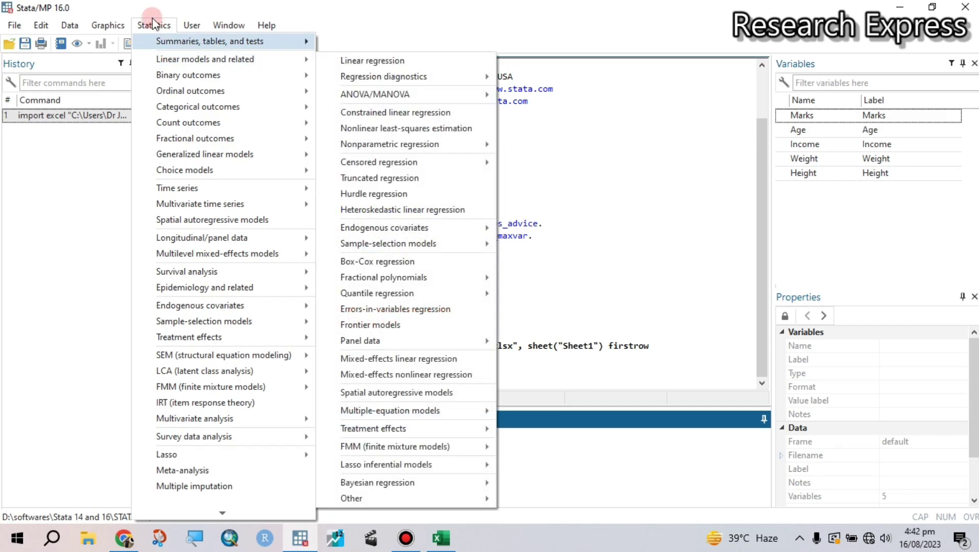
pyautogui.click(346, 62)
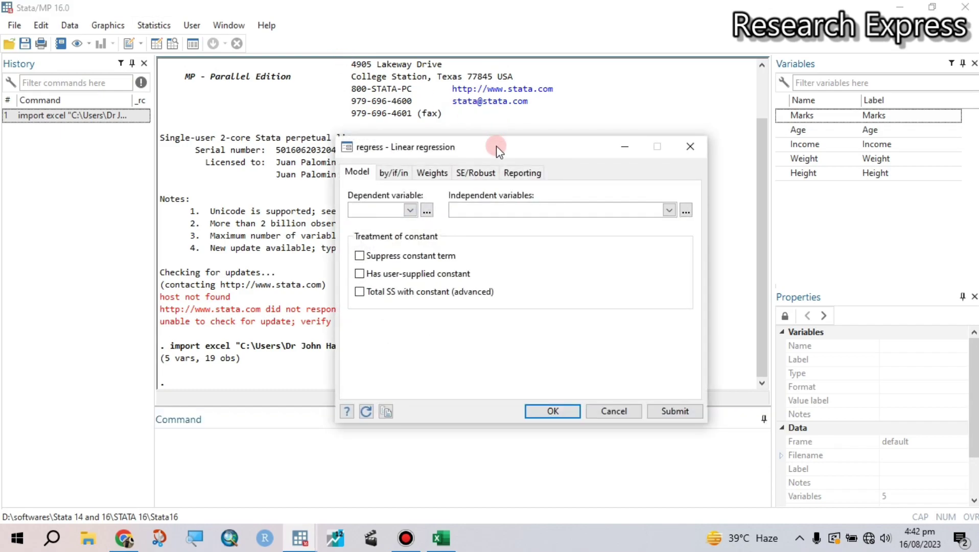
pyautogui.moveTo(498, 138); pyautogui.dragTo(656, 76)
pyautogui.click(570, 139)
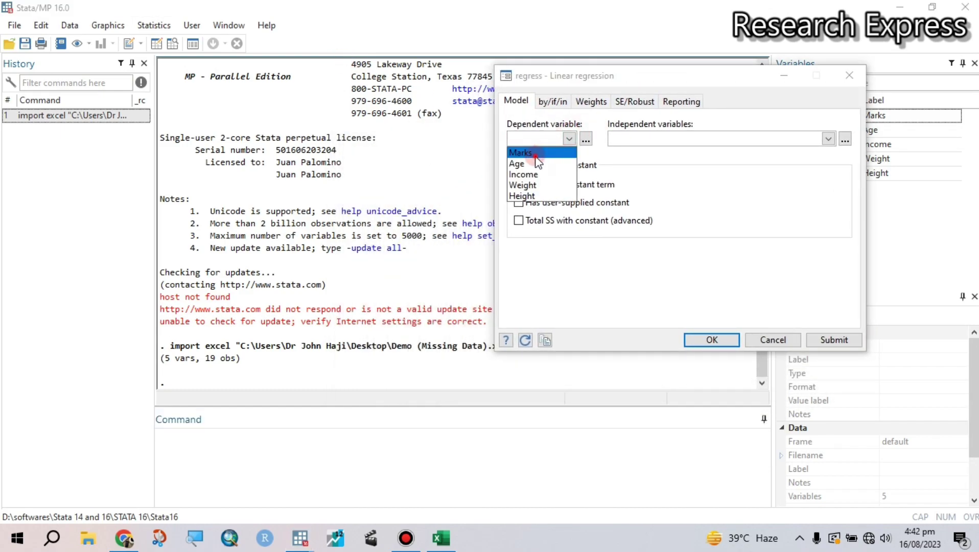
pyautogui.click(536, 153)
# - Add Age, Income, Weight and Height as the independent variables and run the regression
pyautogui.click(675, 139)
pyautogui.click(829, 140)
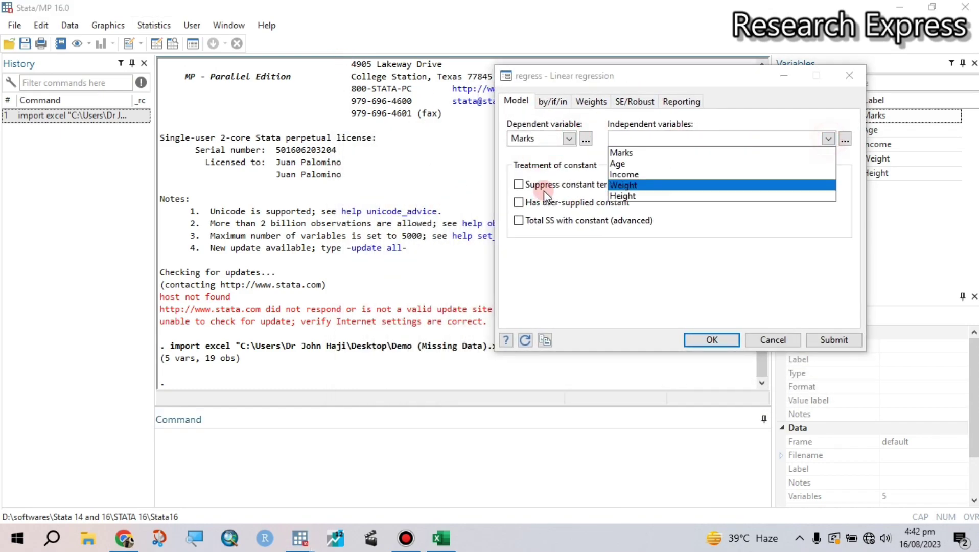
pyautogui.click(618, 164)
pyautogui.click(624, 175)
pyautogui.click(622, 185)
pyautogui.click(624, 196)
pyautogui.click(657, 302)
pyautogui.click(830, 340)
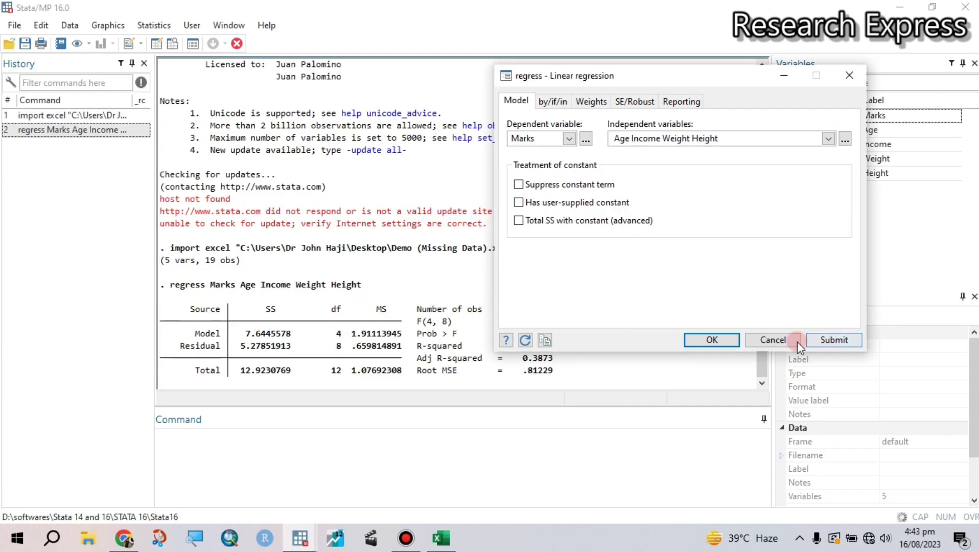
# - Check the number of observations used in the regression output and return to the Demo (Missing Data) workbook in Excel
pyautogui.moveTo(681, 82); pyautogui.dragTo(768, 204)
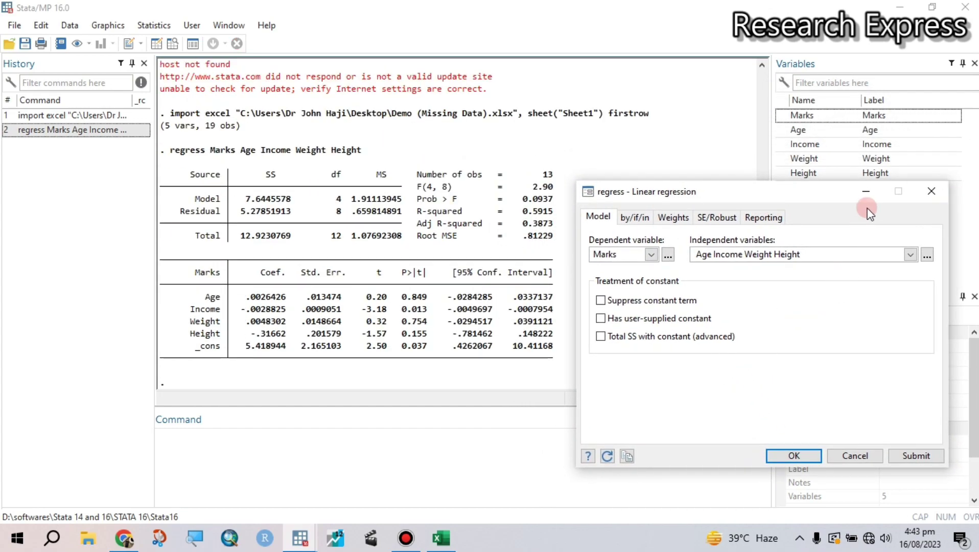
pyautogui.moveTo(798, 193)
pyautogui.mouseDown()
pyautogui.moveTo(808, 290)
pyautogui.moveTo(810, 180)
pyautogui.mouseUp()
pyautogui.click(592, 141)
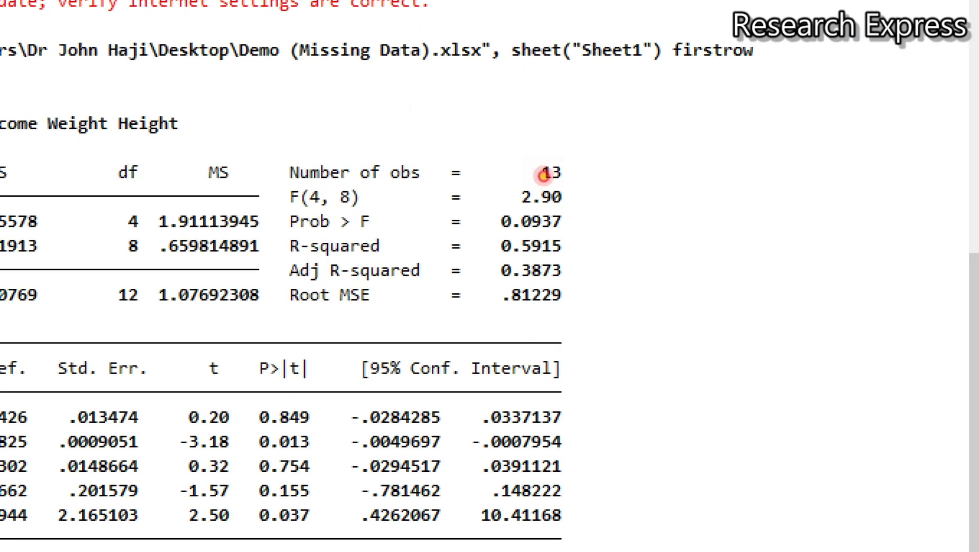
pyautogui.moveTo(551, 169); pyautogui.dragTo(538, 178)
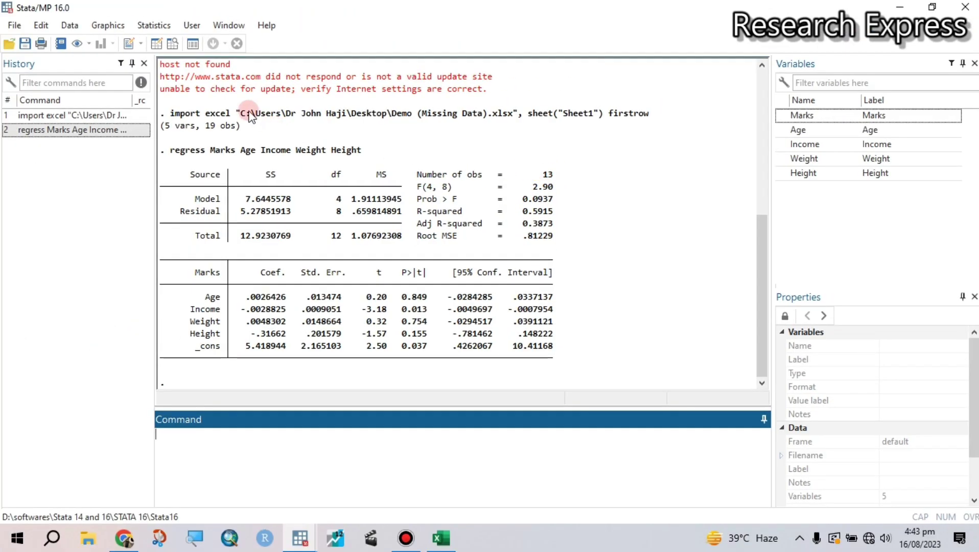
pyautogui.click(441, 537)
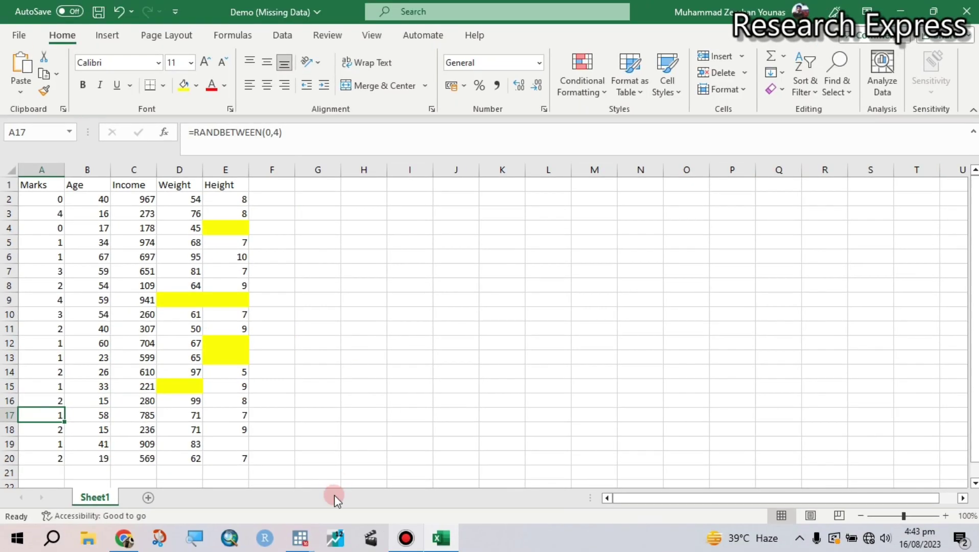
# - Review the number of observations in Stata's regression output, and in the Excel workbook select rows 4, 9, 12–13 and 15 containing missing values in turn
pyautogui.moveTo(294, 541)
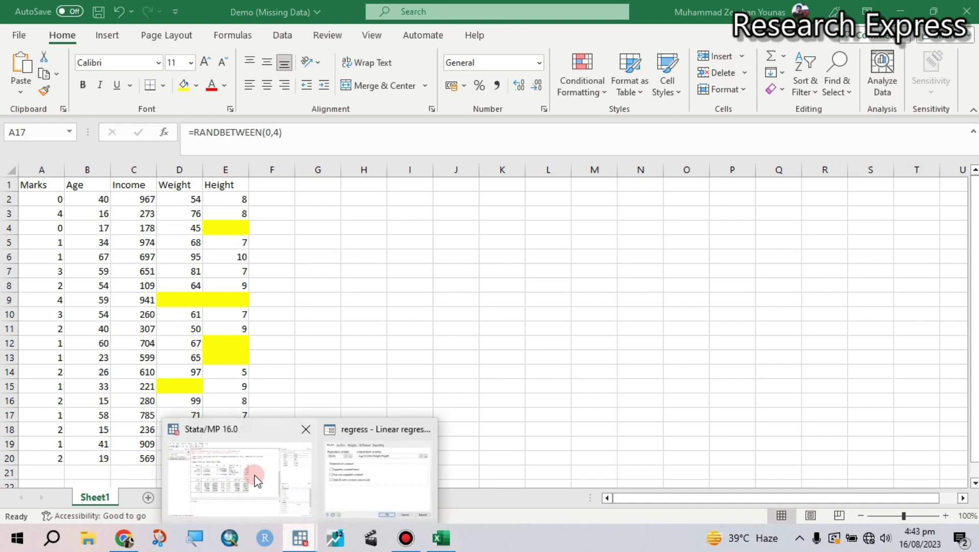
pyautogui.click(265, 478)
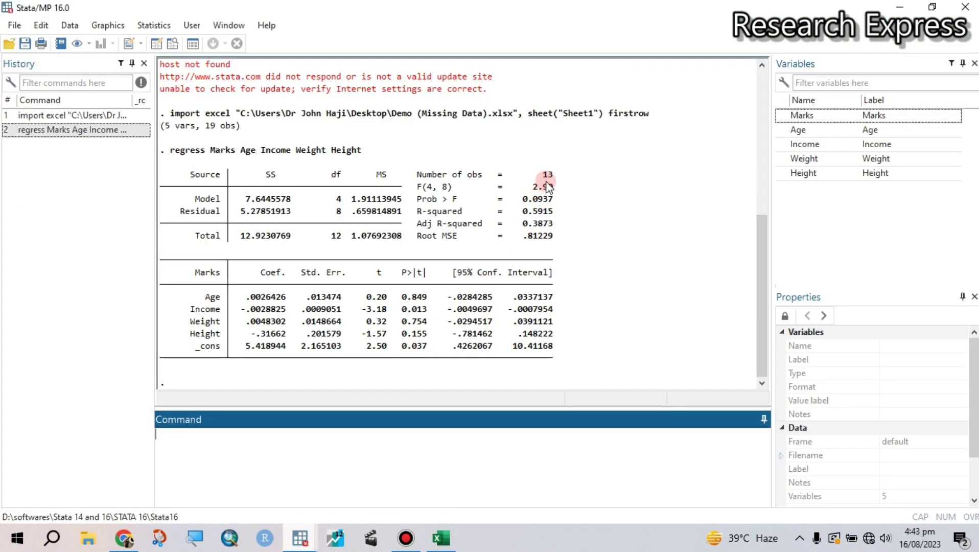
pyautogui.click(441, 537)
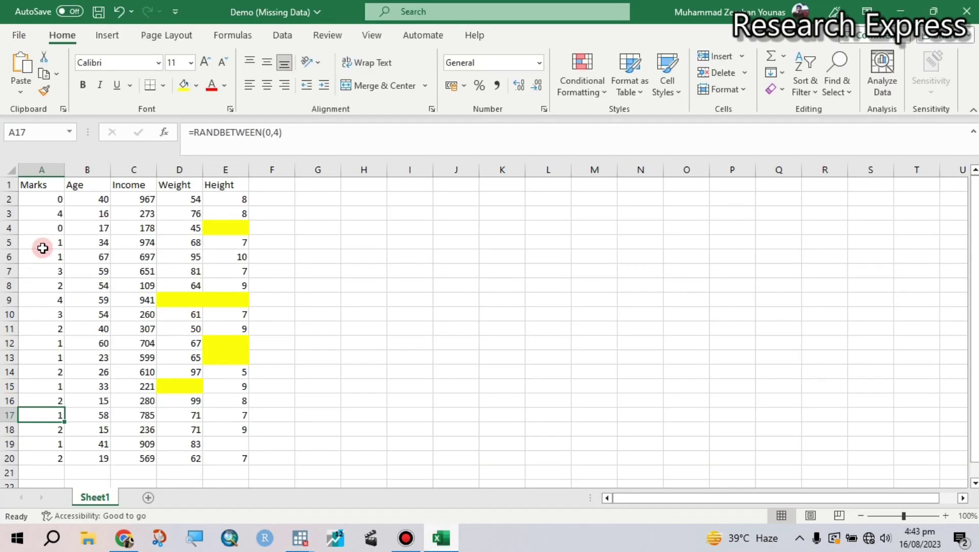
pyautogui.click(4, 227)
pyautogui.click(4, 300)
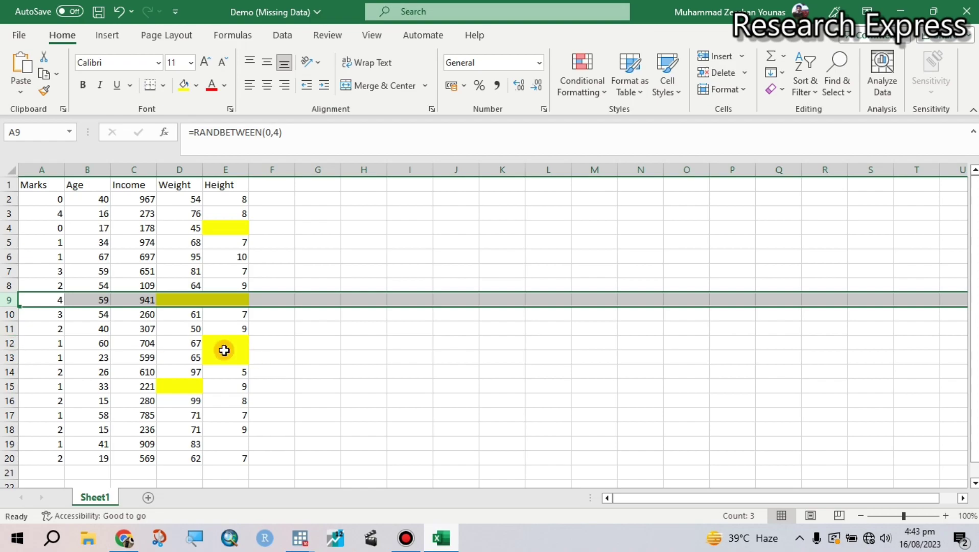
pyautogui.moveTo(10, 343); pyautogui.dragTo(9, 357)
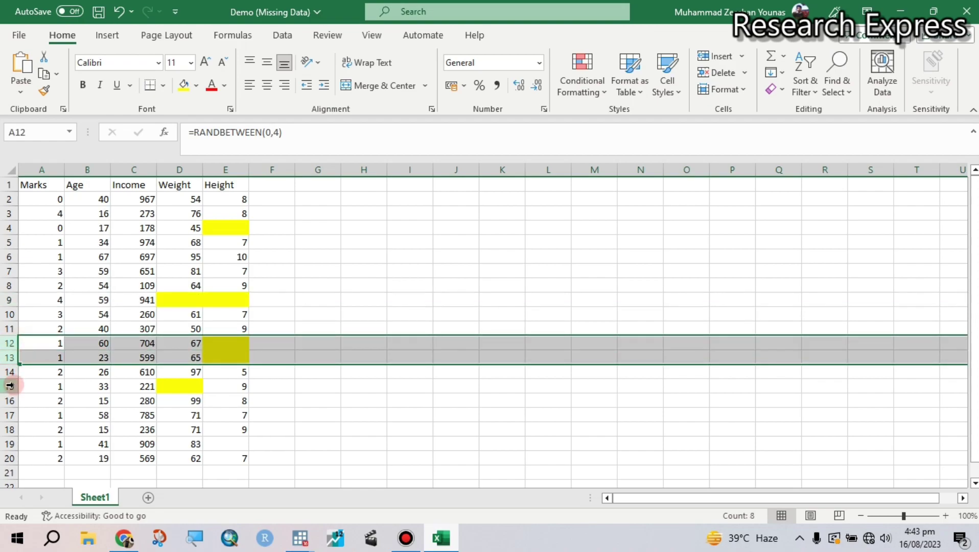
pyautogui.click(9, 386)
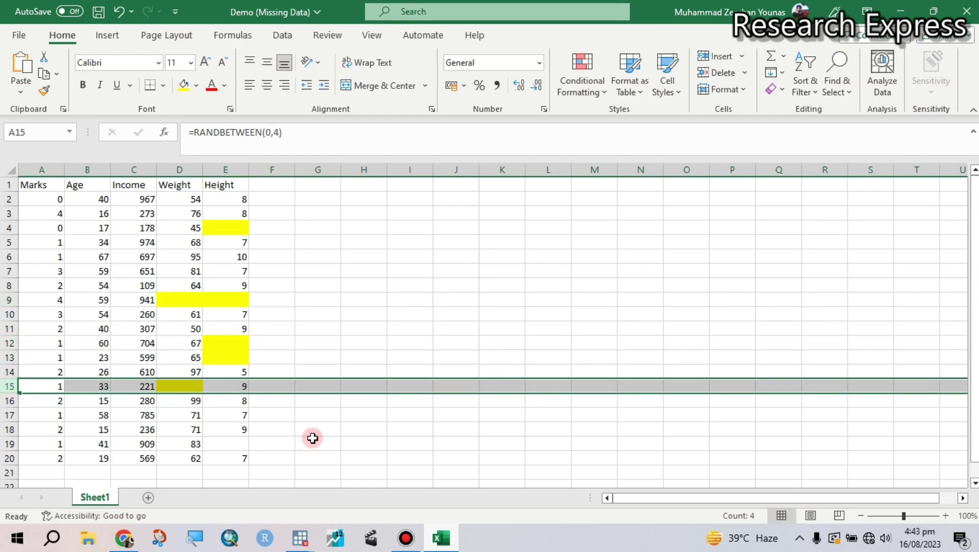
# - Recheck the regression output in Stata, and return to the Excel workbook to select the Marks, Age and Income columns
pyautogui.click(300, 538)
pyautogui.click(226, 482)
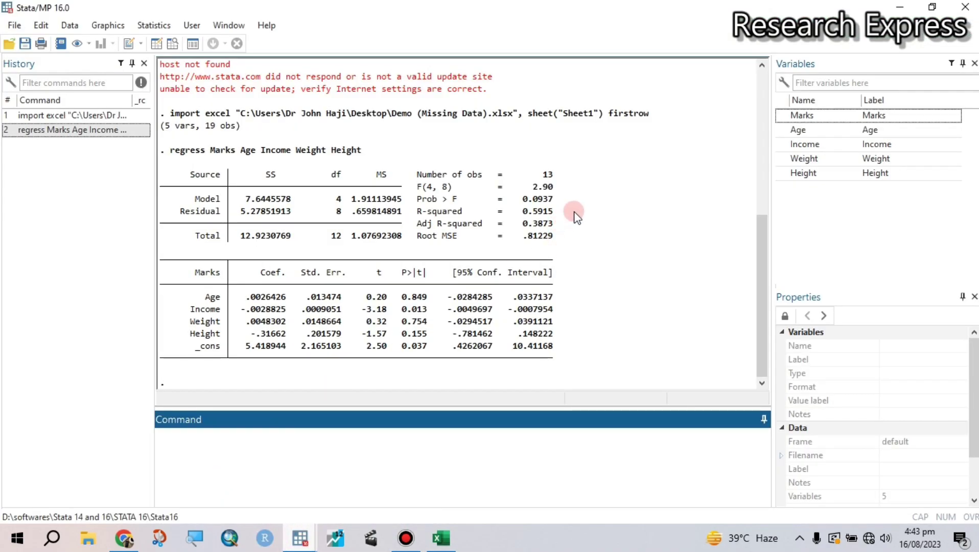
pyautogui.click(441, 538)
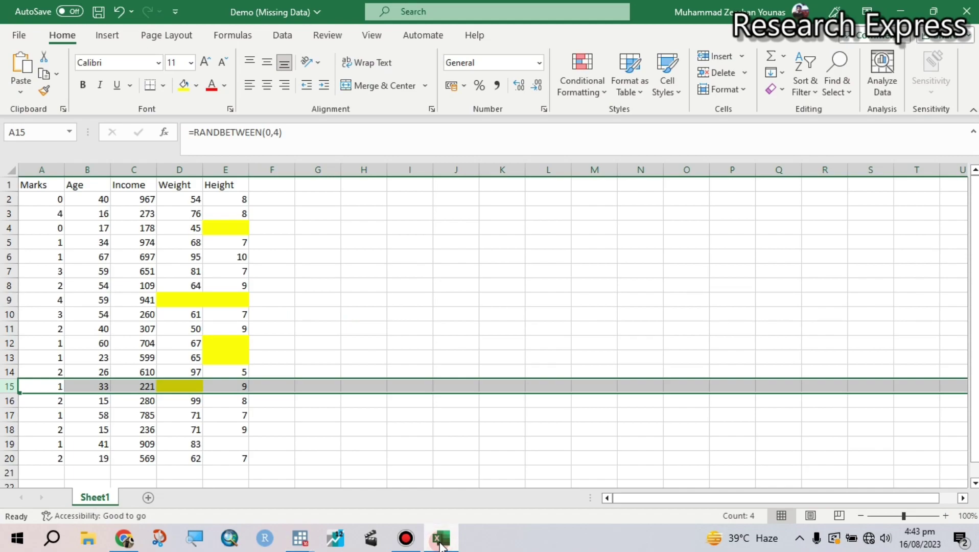
pyautogui.click(300, 266)
pyautogui.moveTo(40, 169); pyautogui.dragTo(136, 171)
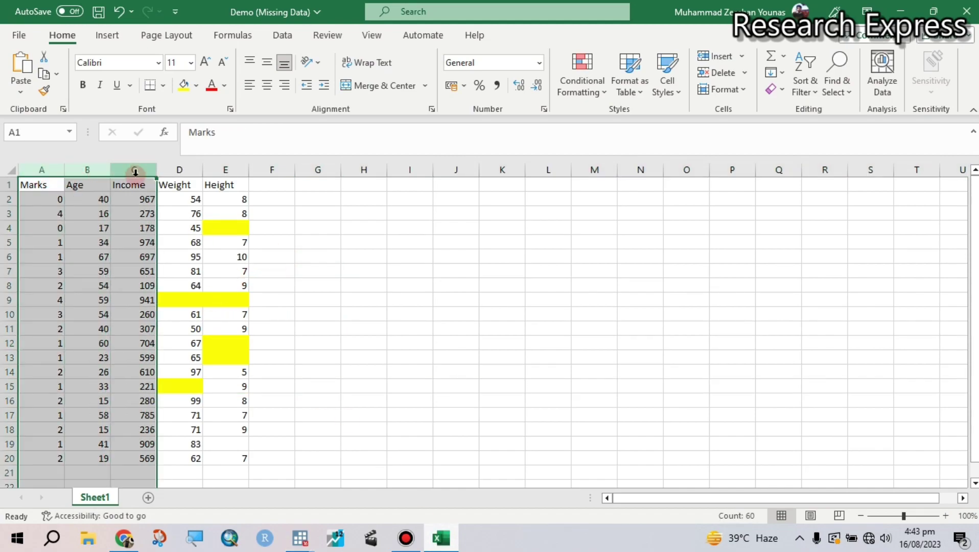
pyautogui.click(36, 184)
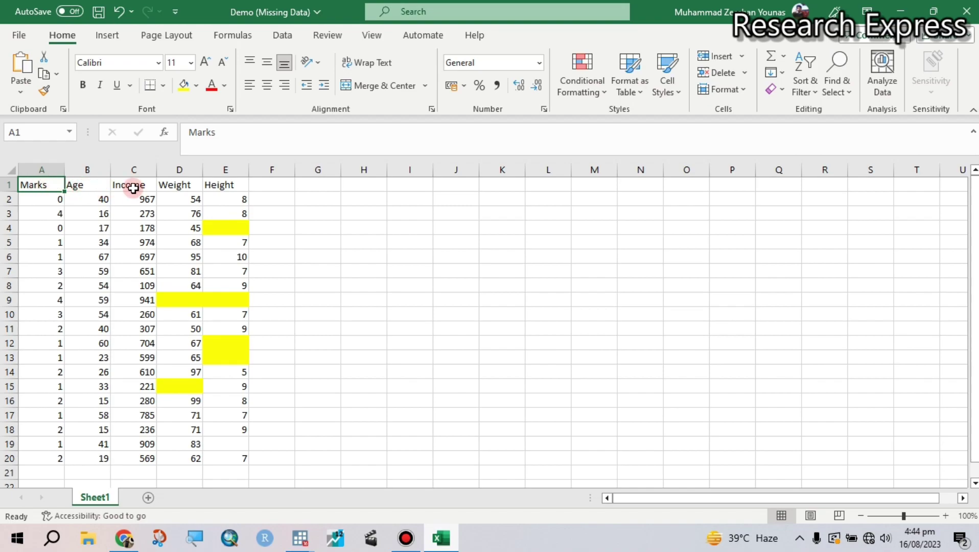
# - Examine all rows of the Excel dataset to compare the Marks, Age and Income columns with the gaps in Weight and Height
pyautogui.click(89, 286)
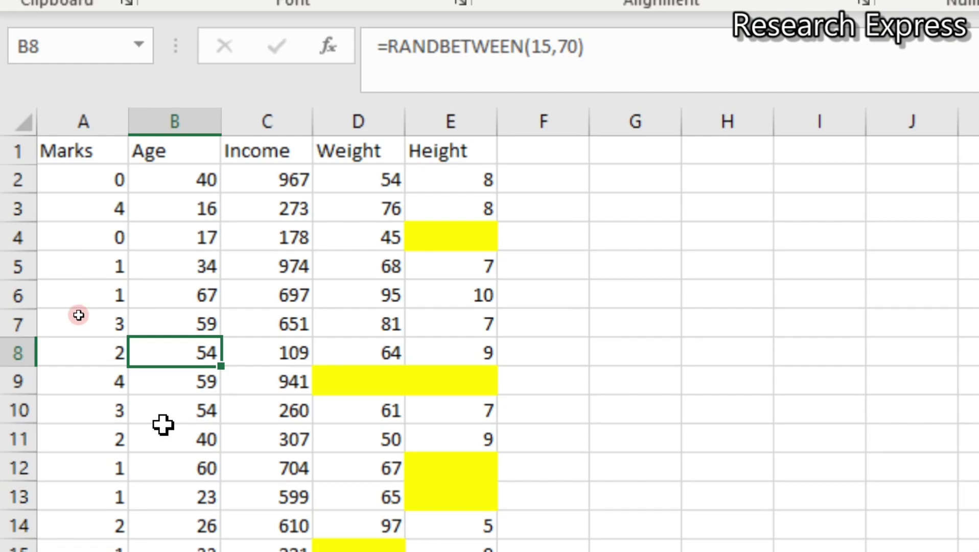
pyautogui.click(78, 311)
pyautogui.scroll(-3, 156, 406)
pyautogui.scroll(3, 168, 409)
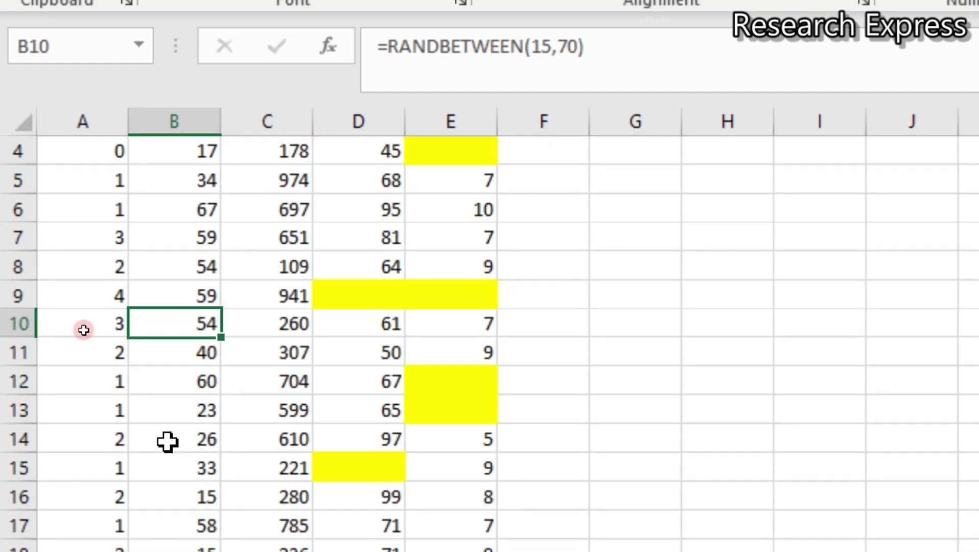
pyautogui.scroll(-4, 273, 234)
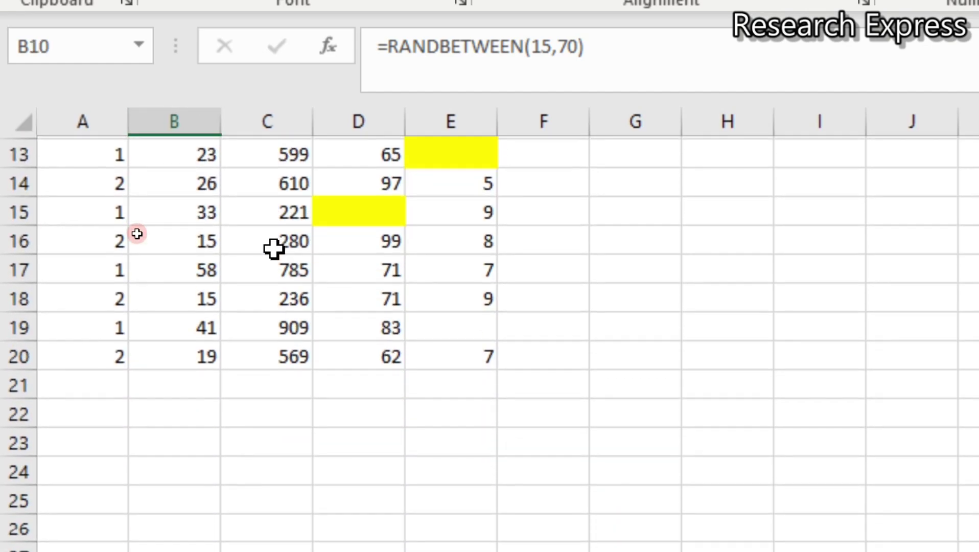
pyautogui.scroll(4, 273, 248)
pyautogui.scroll(-3, 118, 303)
pyautogui.scroll(3, 118, 303)
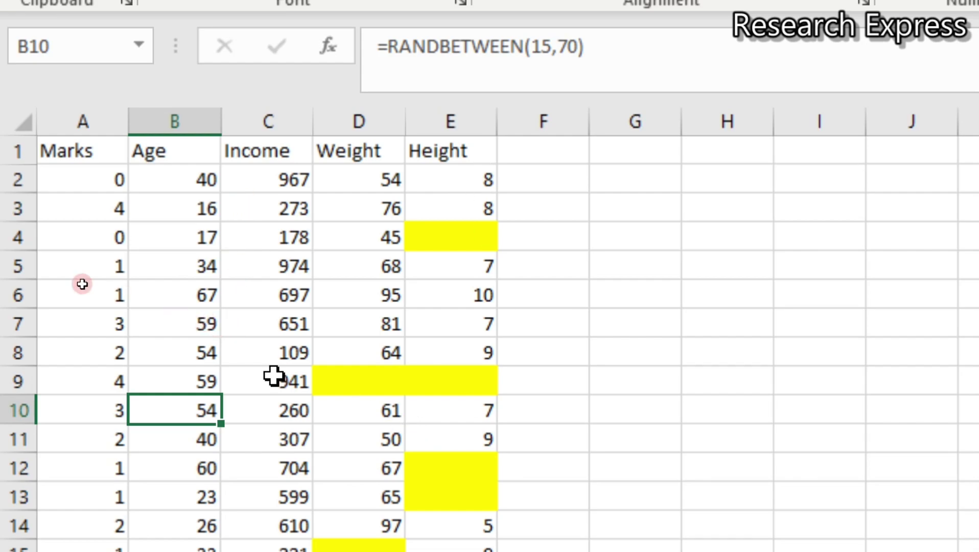
pyautogui.scroll(-3, 83, 337)
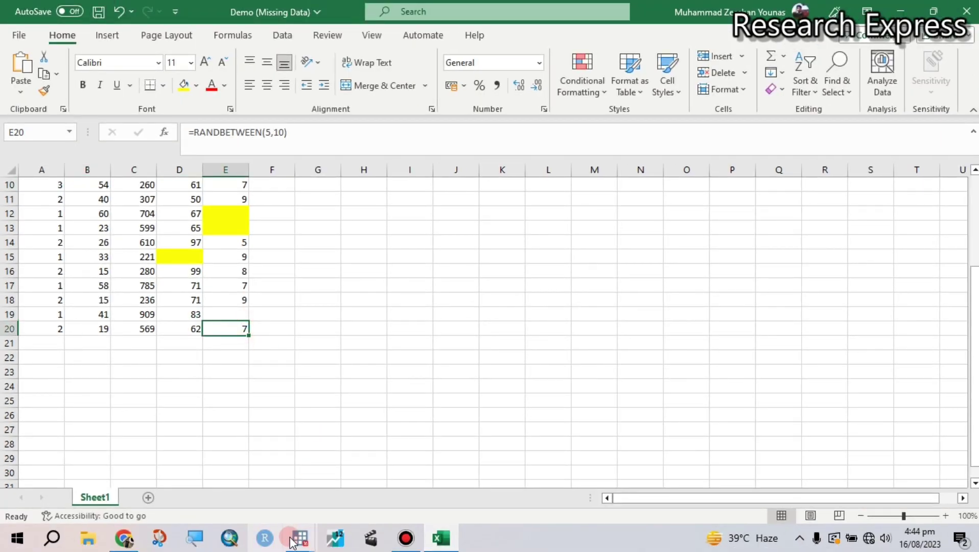
# - In Stata, rerun the Marks regression with only Age and Income as independent variables, and check its number of observations
pyautogui.moveTo(300, 538)
pyautogui.moveTo(368, 480)
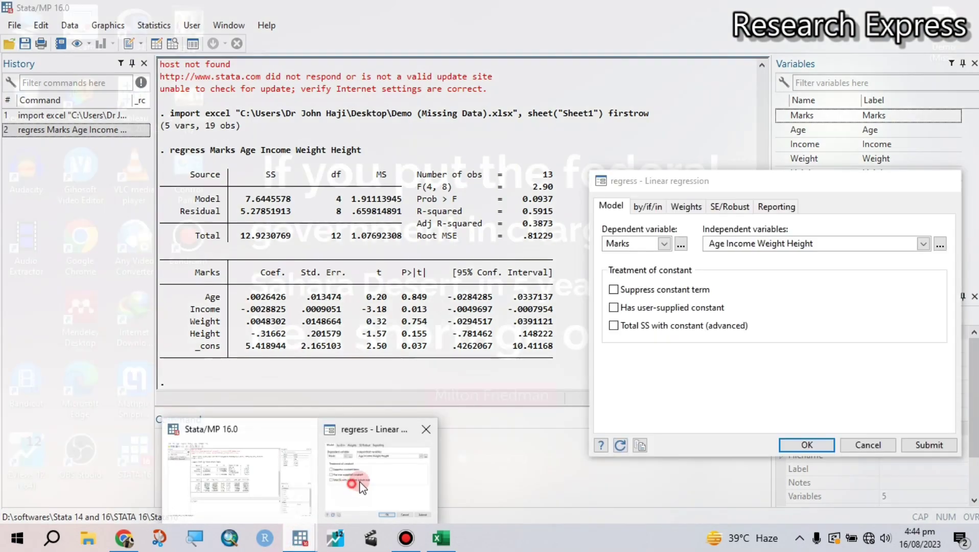
pyautogui.click(362, 486)
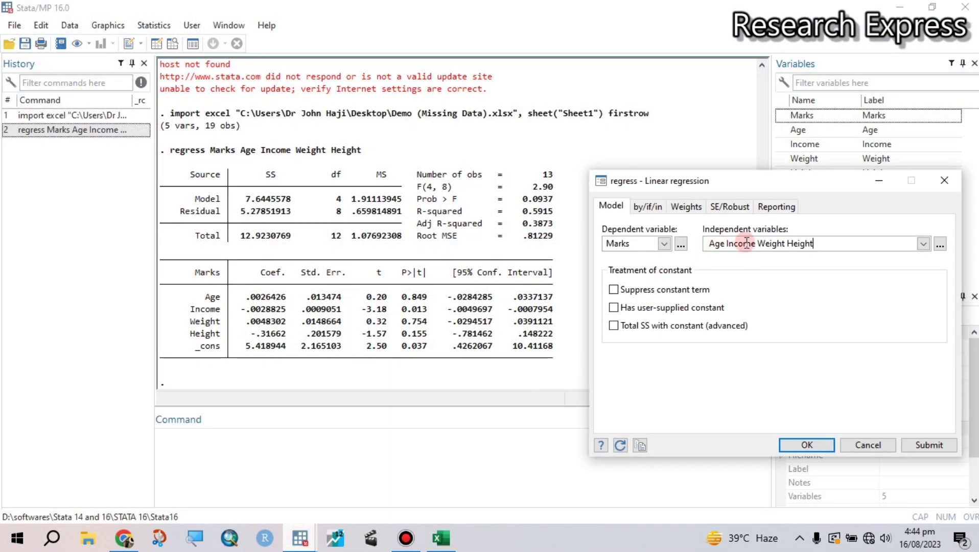
pyautogui.moveTo(757, 244); pyautogui.dragTo(883, 254)
pyautogui.press('BackSpace')
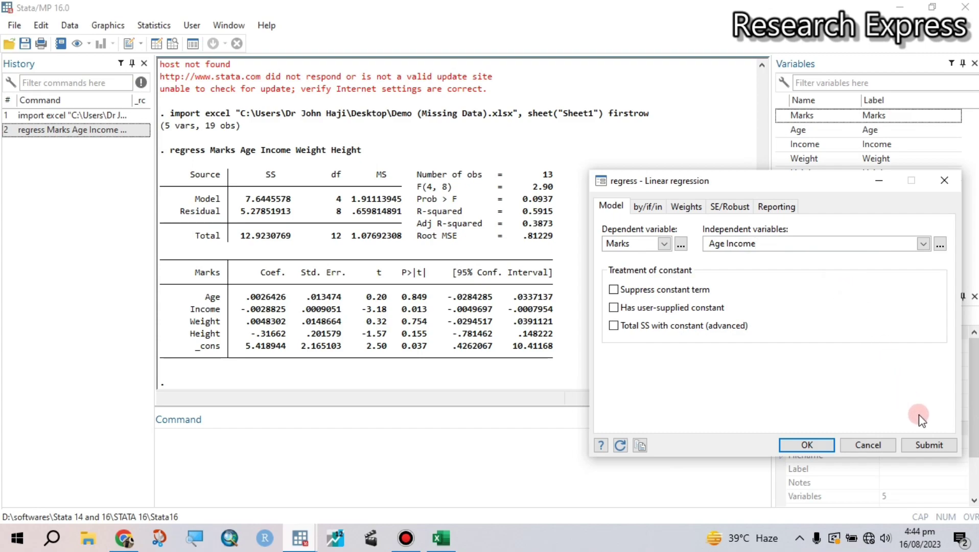
pyautogui.click(919, 445)
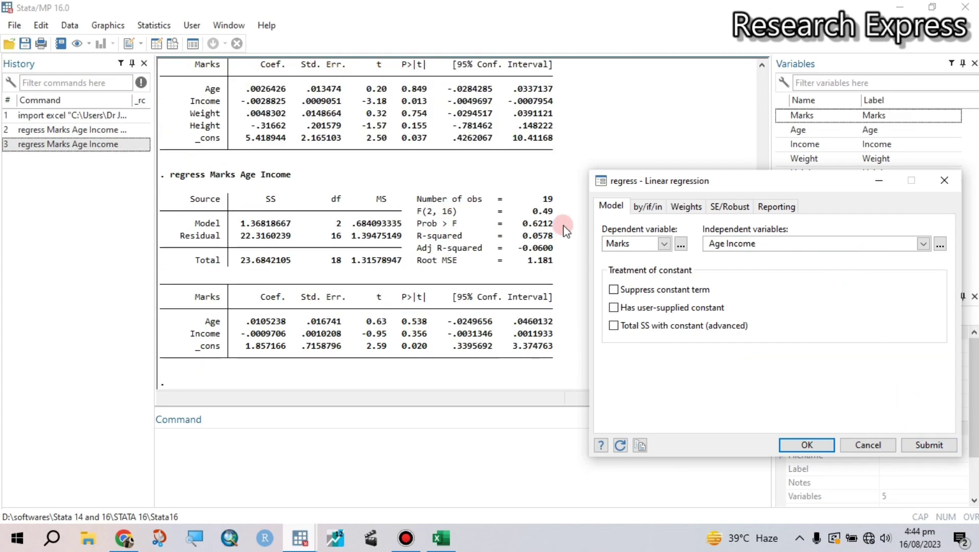
pyautogui.click(536, 204)
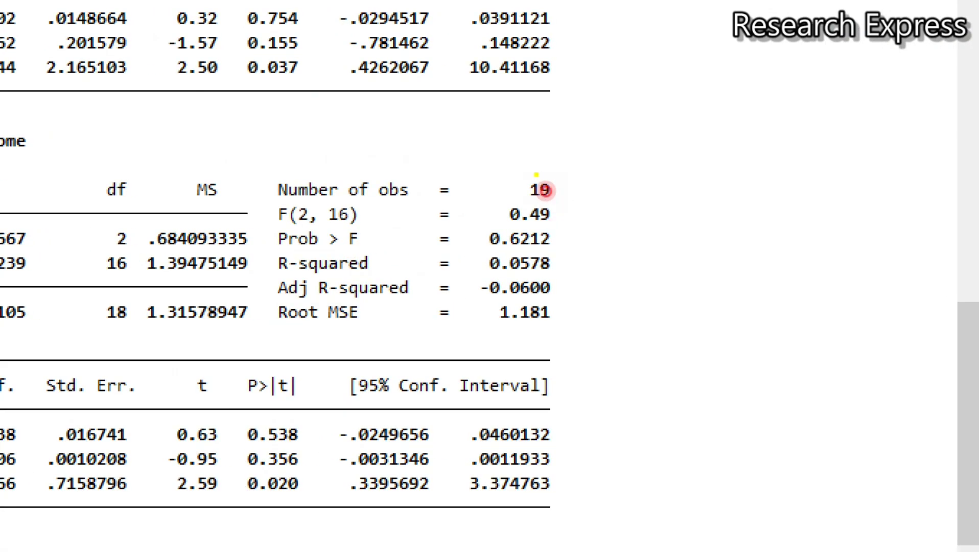
pyautogui.moveTo(536, 175)
pyautogui.mouseDown()
pyautogui.moveTo(534, 217)
pyautogui.moveTo(551, 175)
pyautogui.mouseUp()
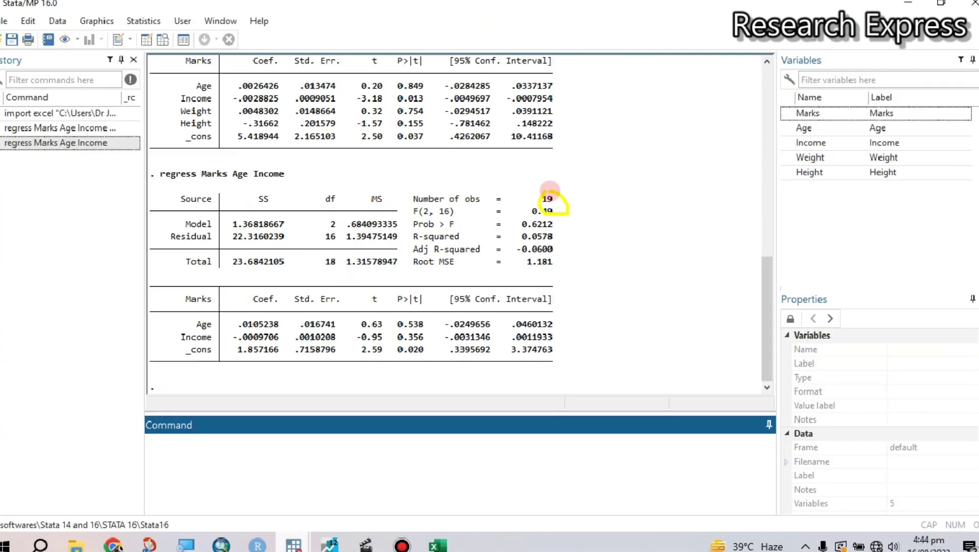